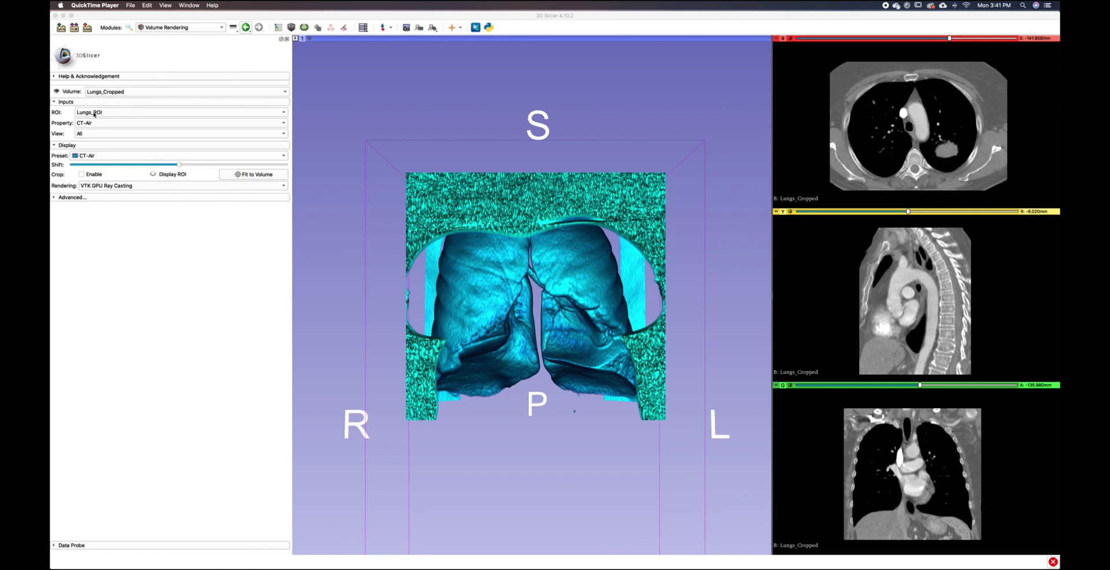
click(113, 116)
click(133, 255)
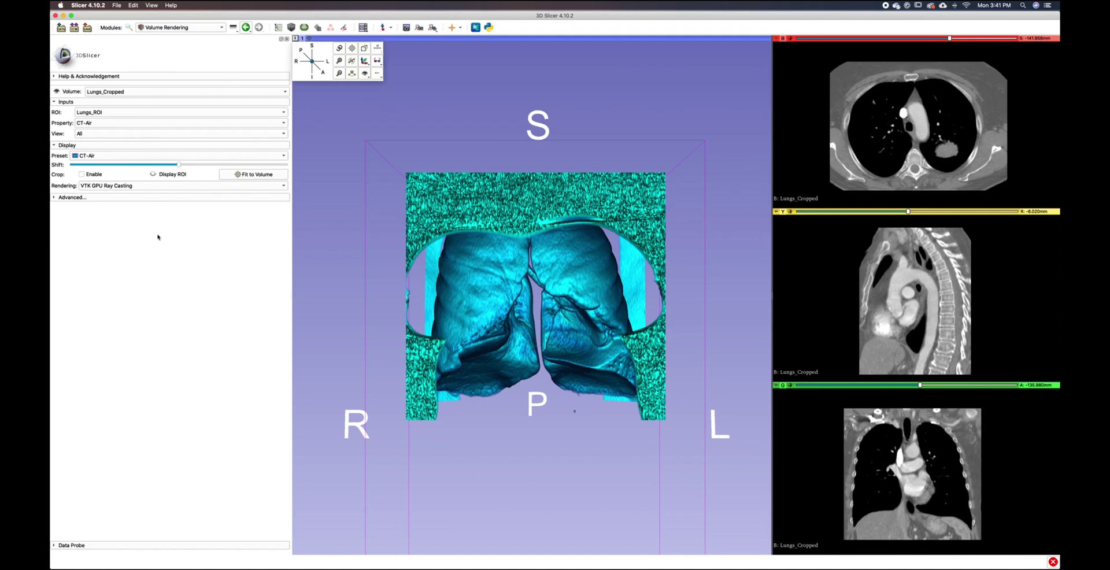
click(73, 145)
click(72, 145)
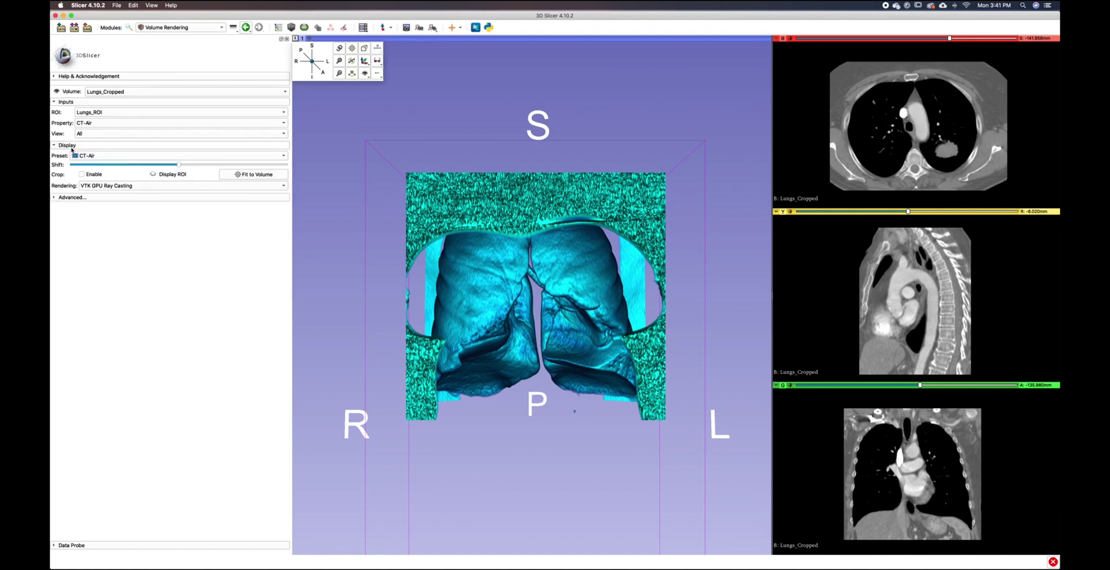
click(111, 156)
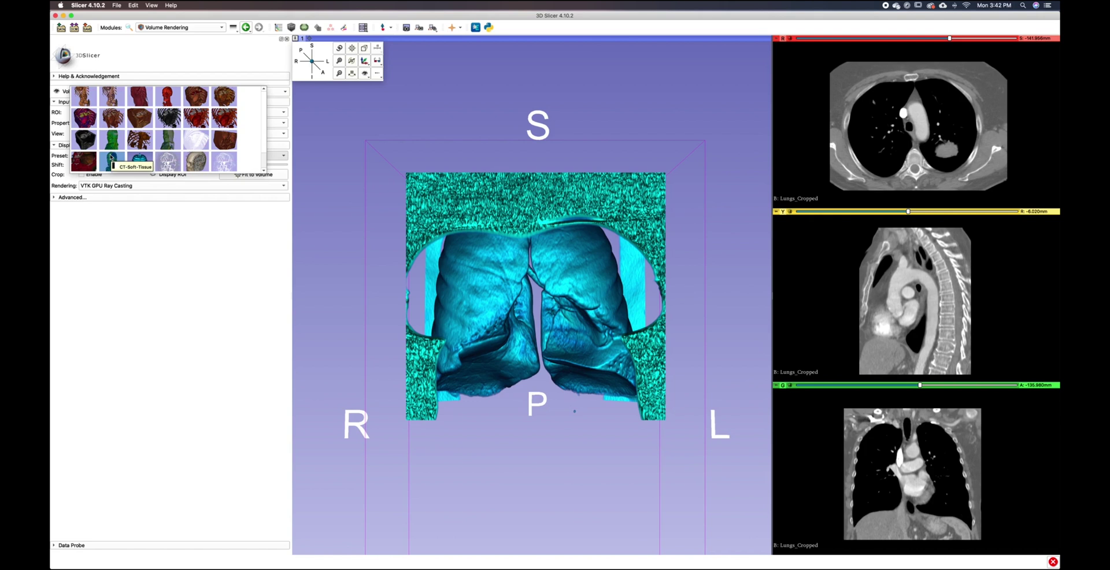
click(129, 235)
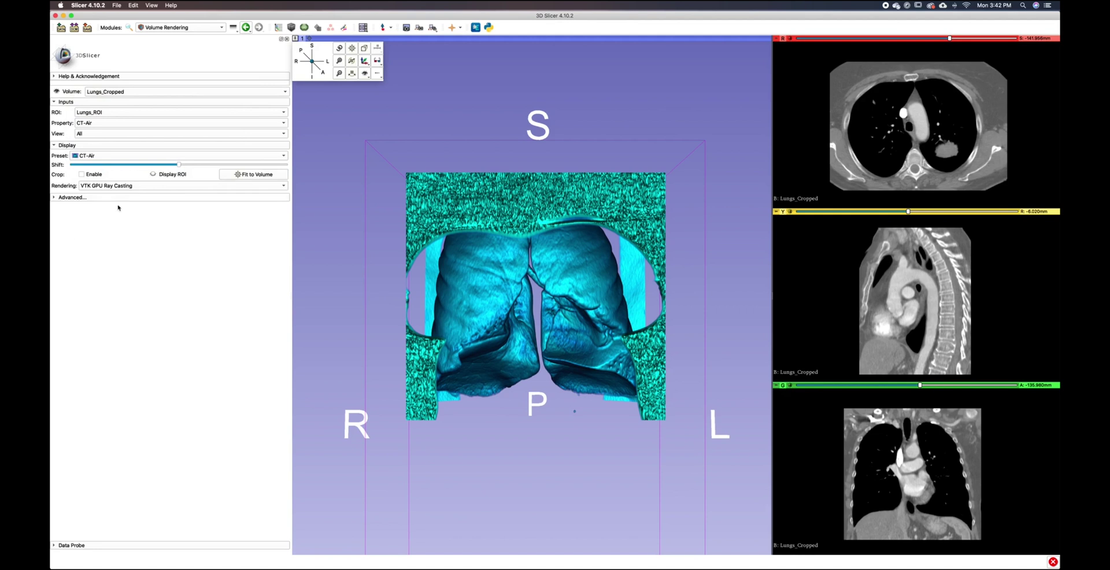
Shift the CT-Air preset slightly higher, and enable cropping with the Lungs_ROI box displayed
drag(179, 166, 183, 167)
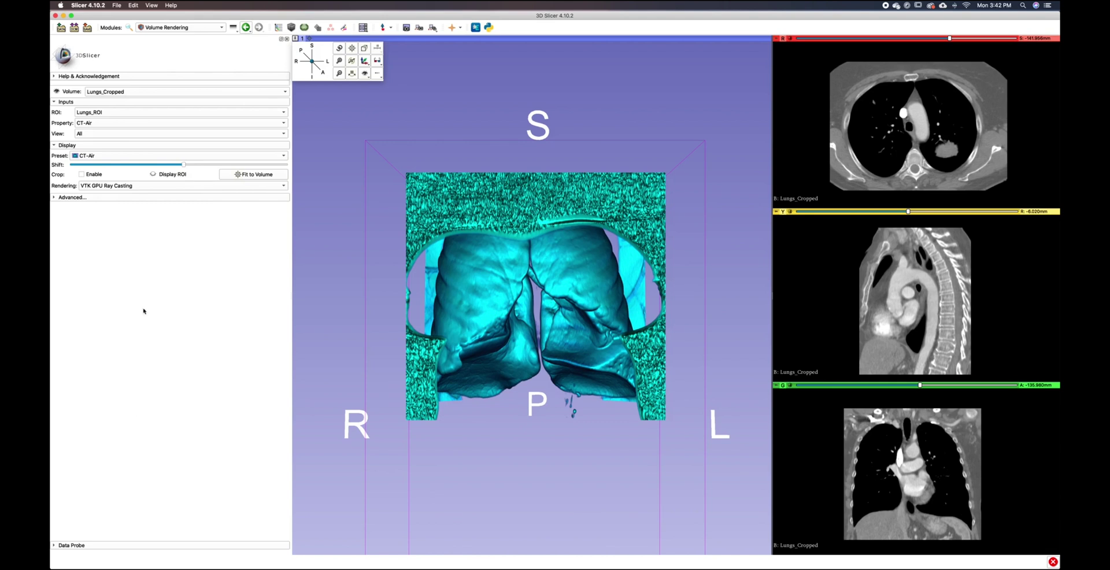
click(81, 174)
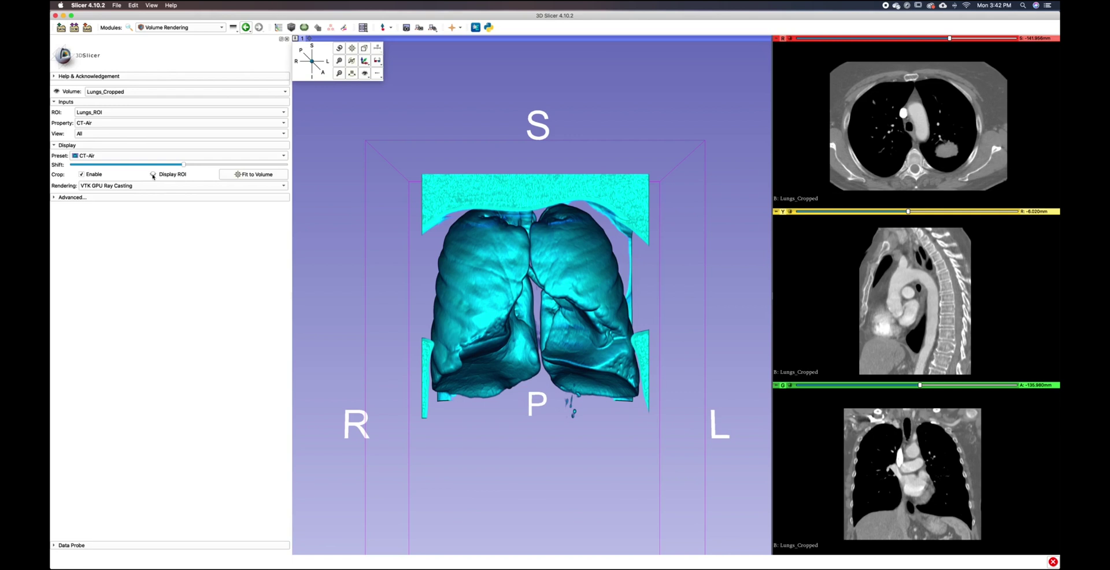
click(153, 175)
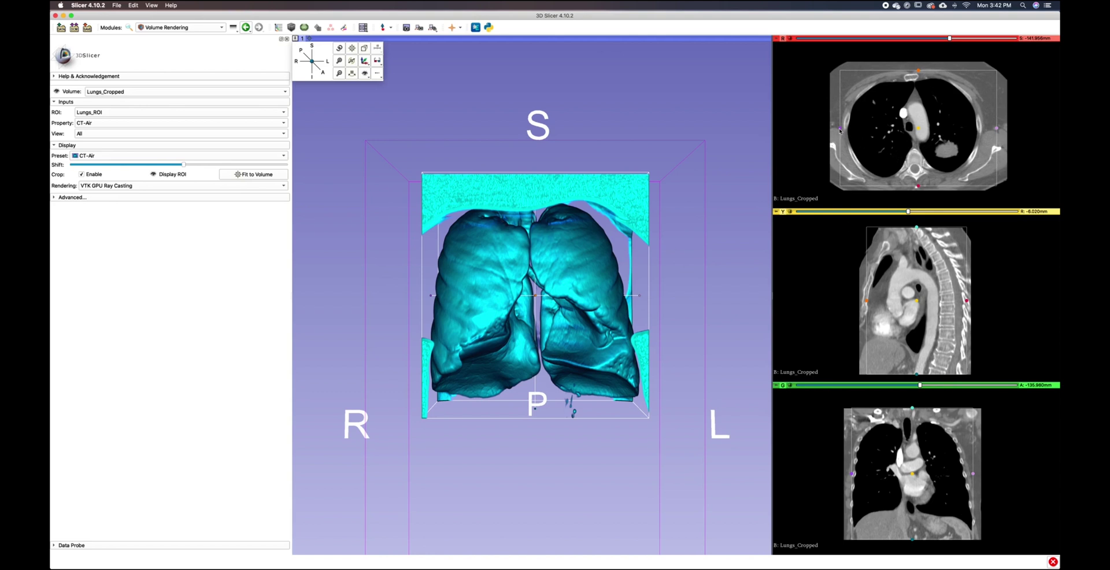
Extend Lungs_ROI slightly outward on the patient's right side in the axial slice, and turn off cropping and the ROI display
mouse_move(840, 130)
mouse_down()
mouse_move(825, 129)
mouse_move(837, 131)
mouse_up()
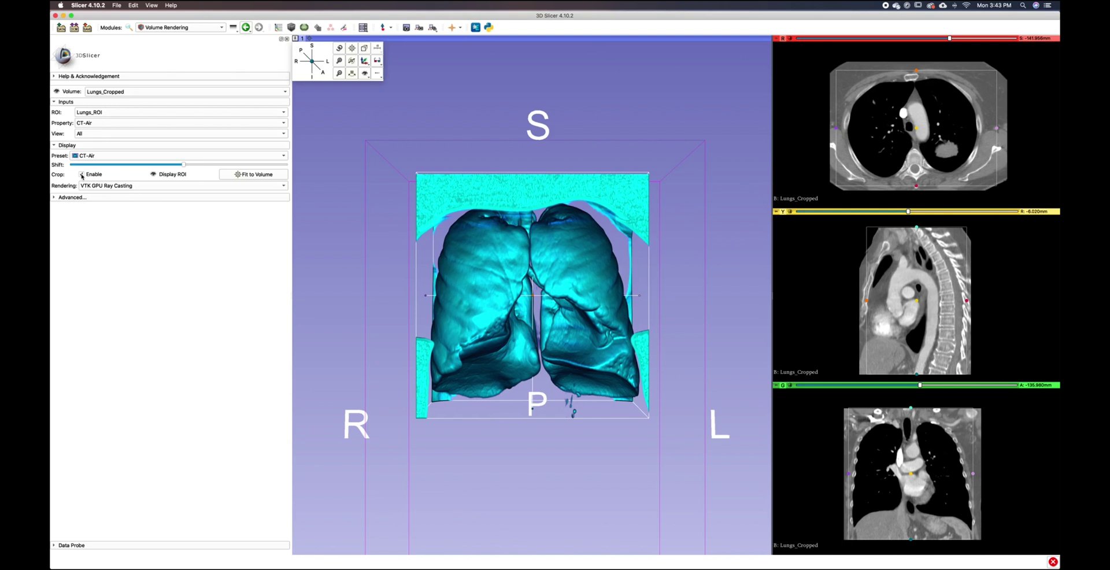
click(81, 175)
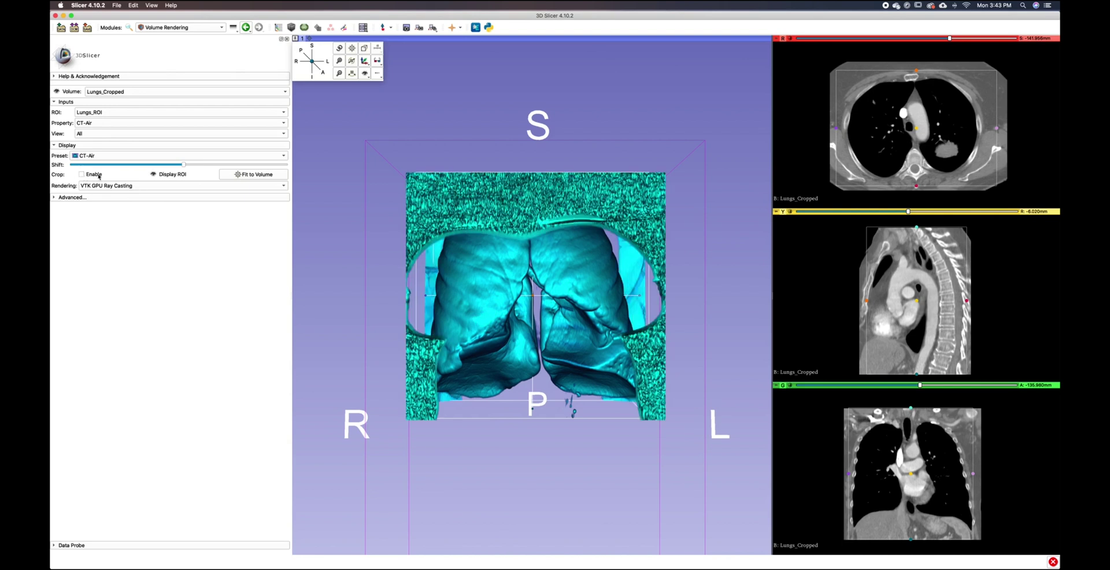
click(153, 175)
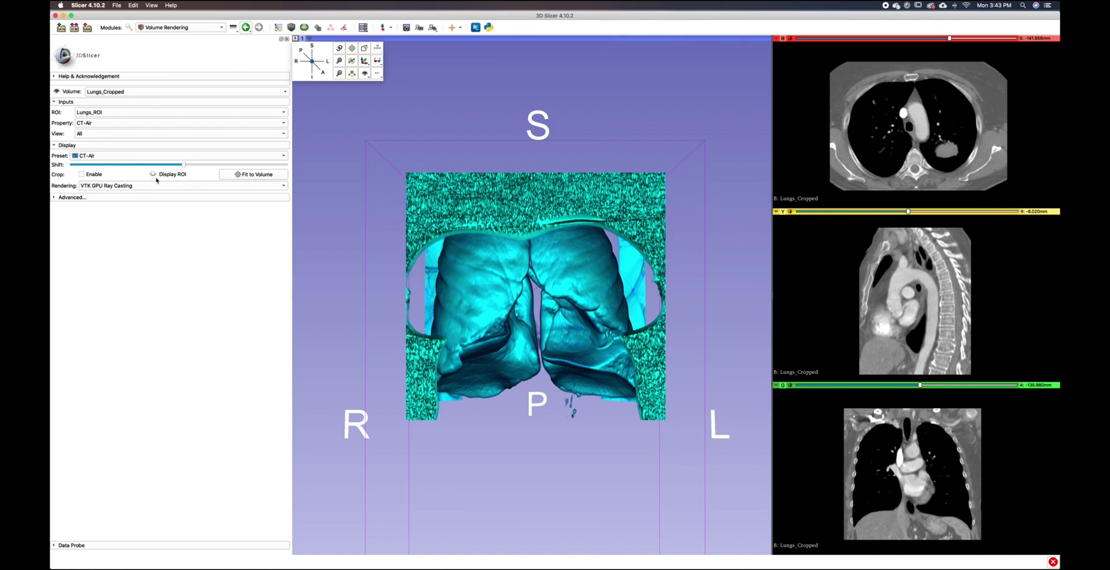
Create a new annotation ROI for the volume rendering and rename it L_Lung_Medial_View
click(148, 113)
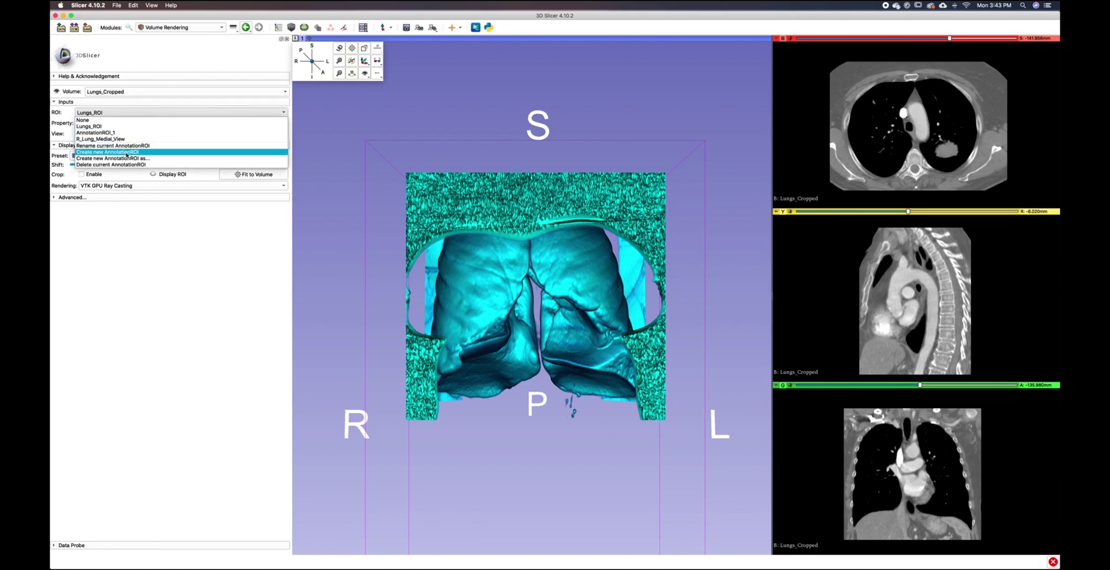
click(127, 152)
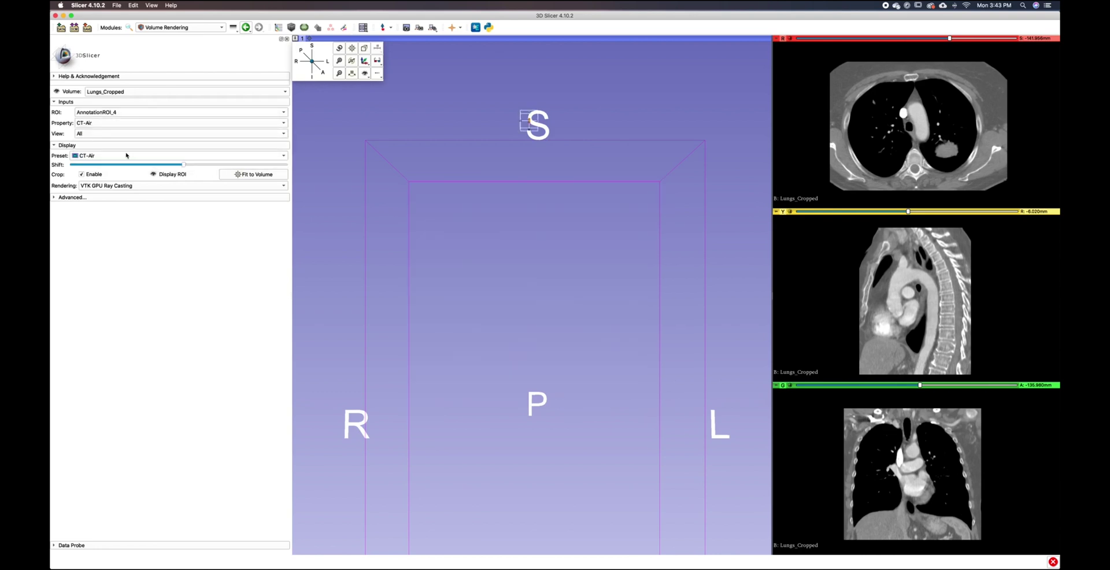
click(129, 113)
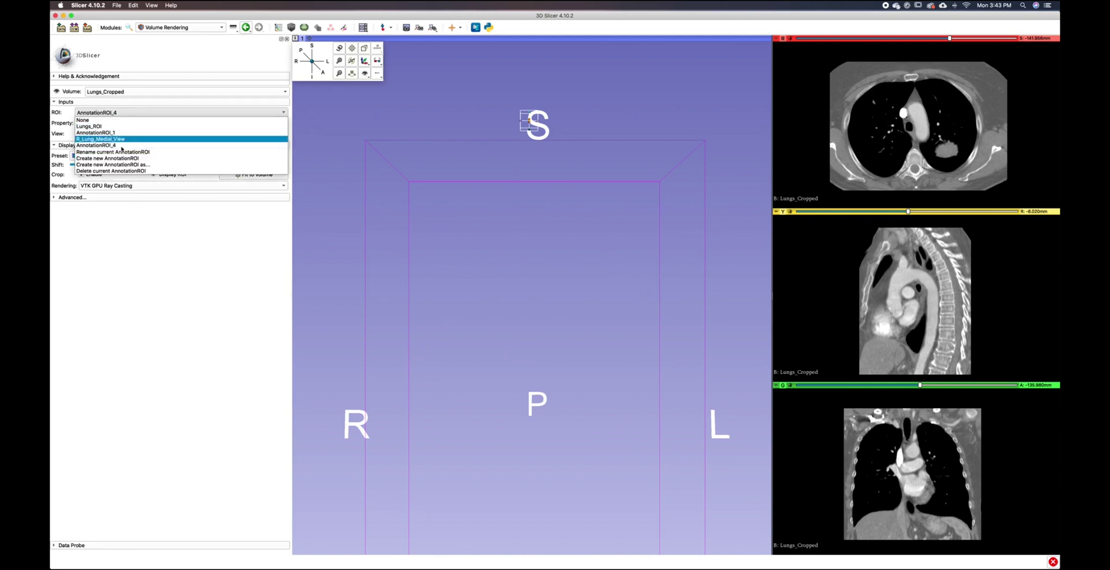
click(118, 153)
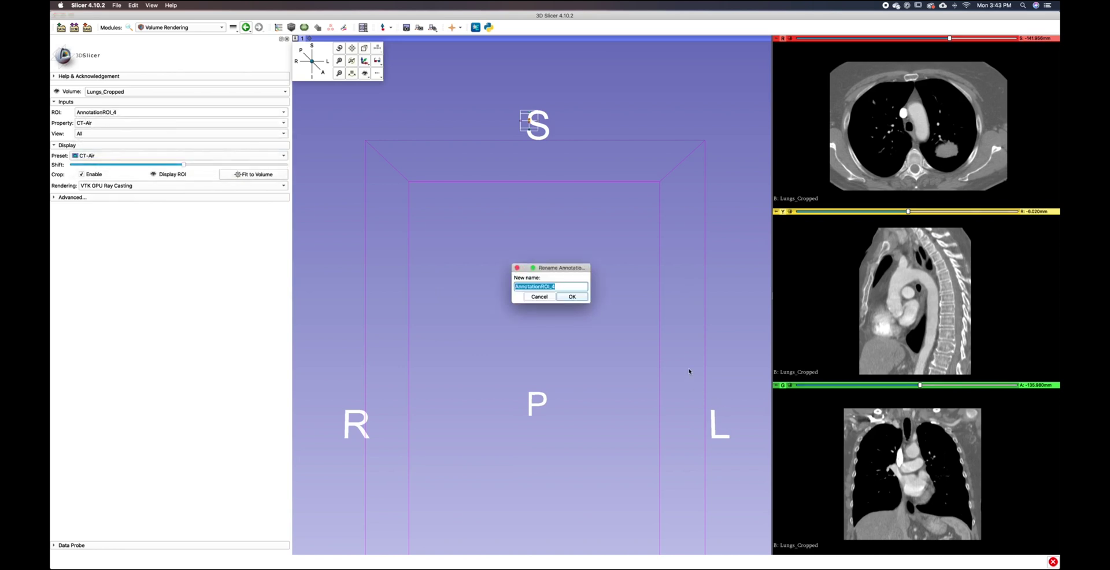
text(L_Lung_Medial_View)
click(574, 298)
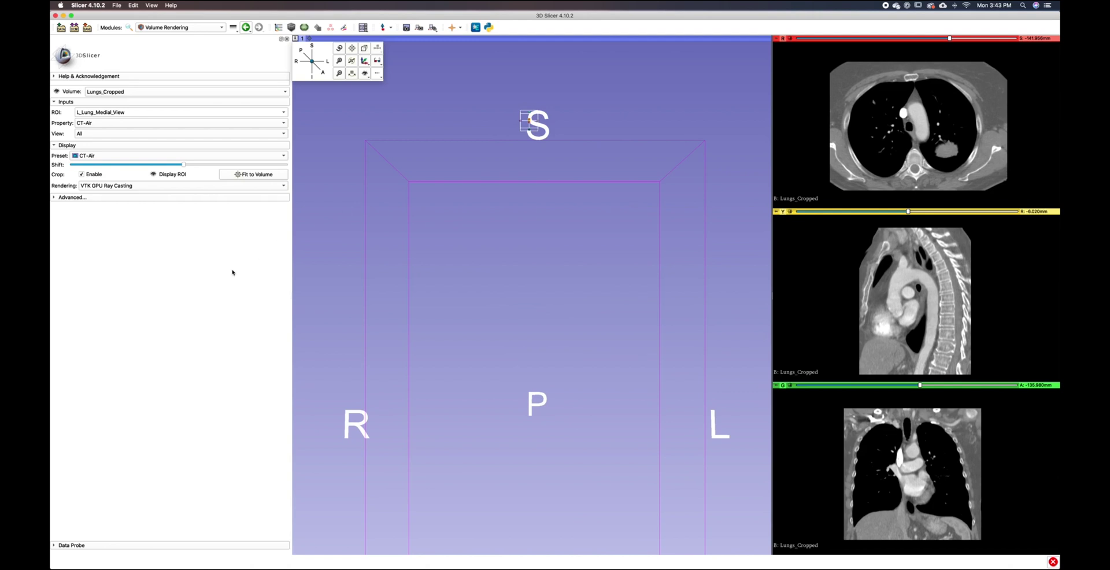
Fit the L_Lung_Medial_View ROI to the volume and move its patient-right boundary inward to the medial edge of the right lung
click(255, 174)
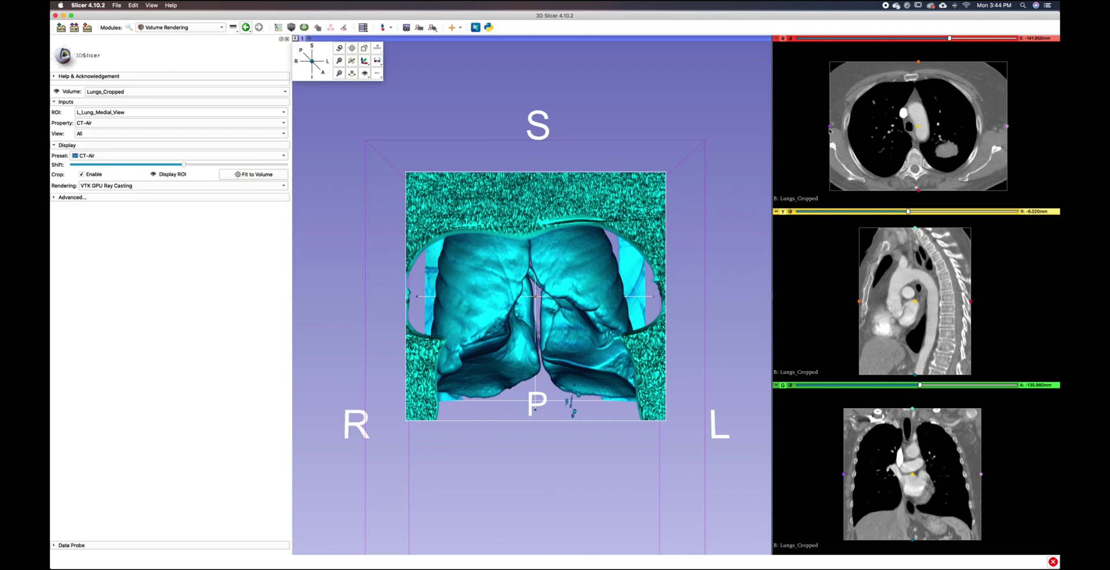
drag(830, 127, 863, 128)
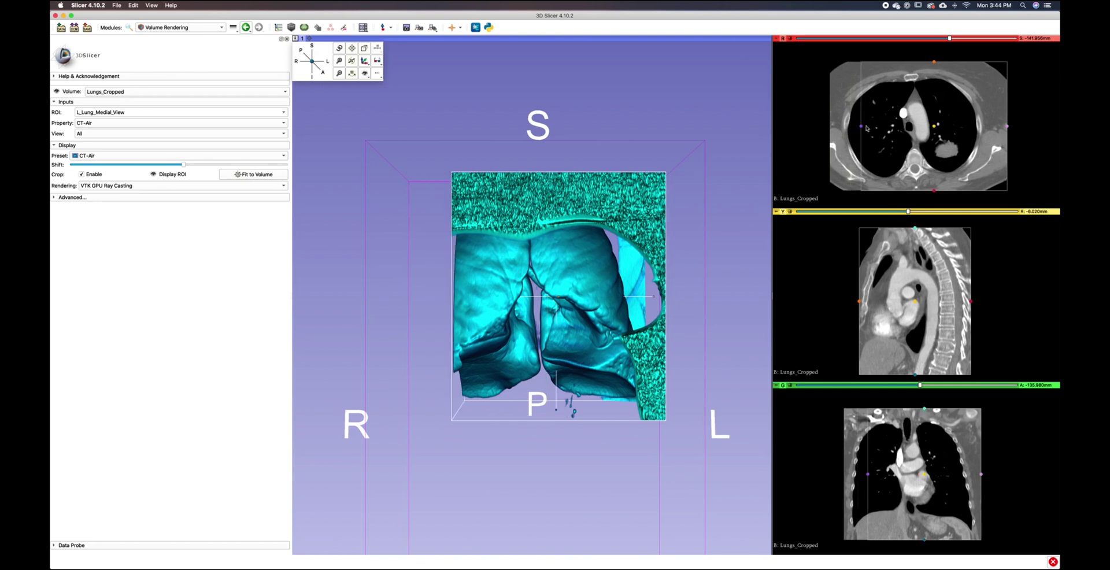
drag(862, 129, 899, 129)
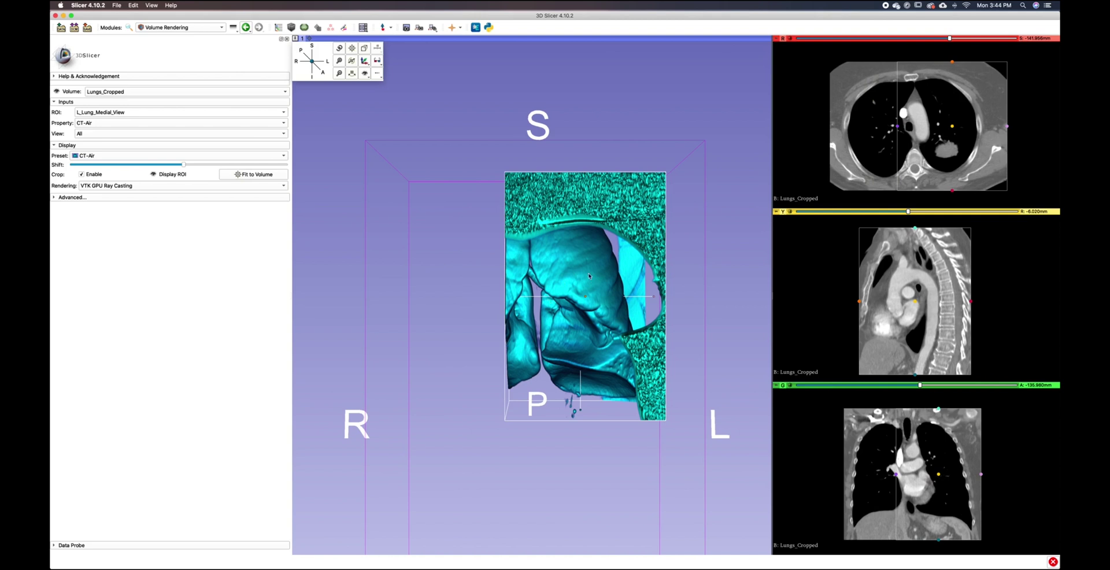
View the rendering from the patient's right and move the ROI boundary further into the mediastinum to expose the left lung's medial surface
click(296, 62)
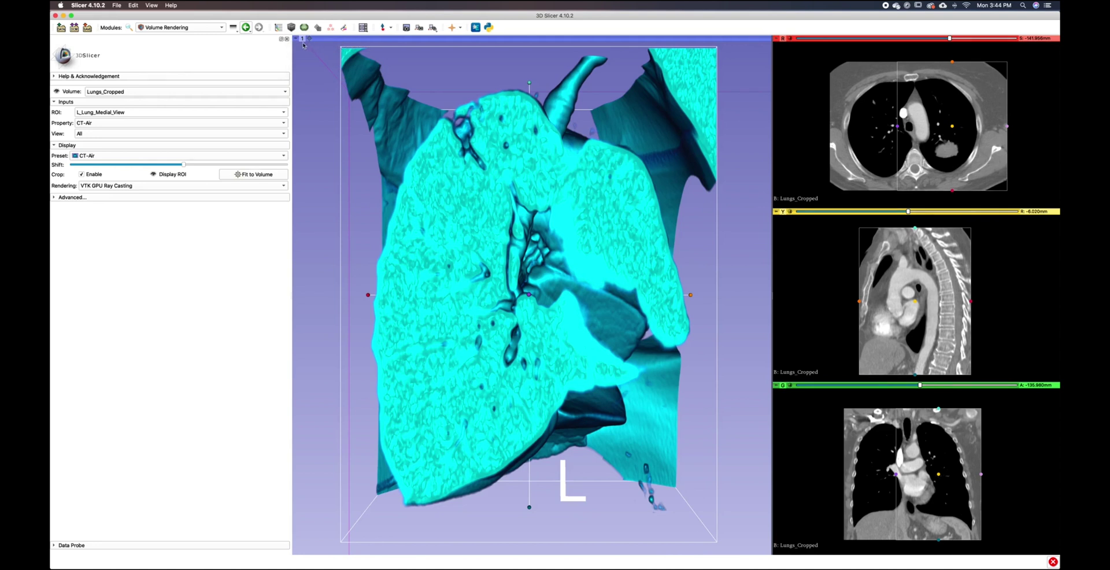
mouse_move(295, 41)
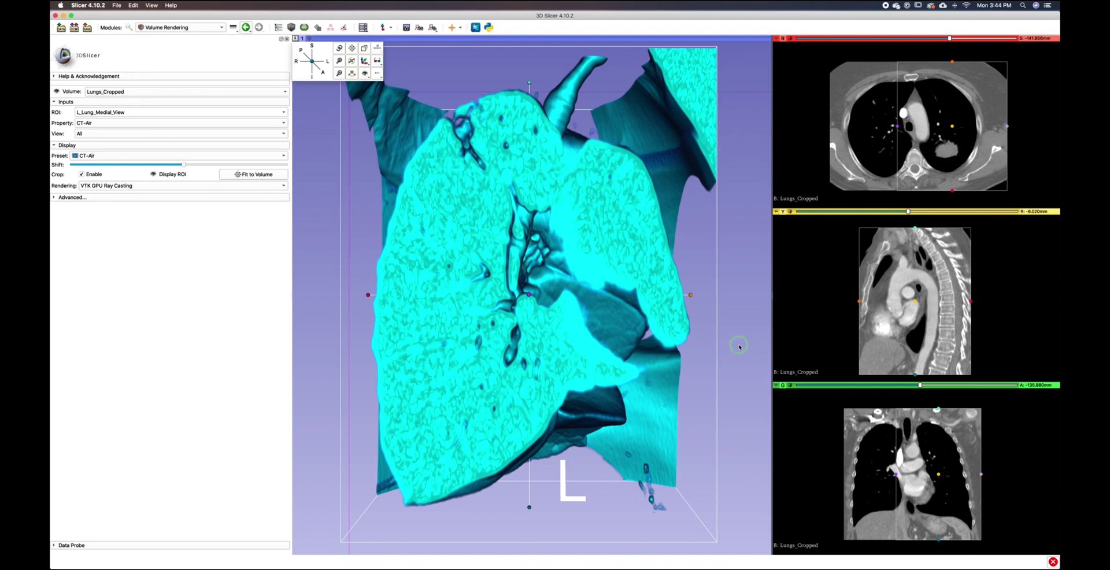
right_drag(739, 345, 728, 295)
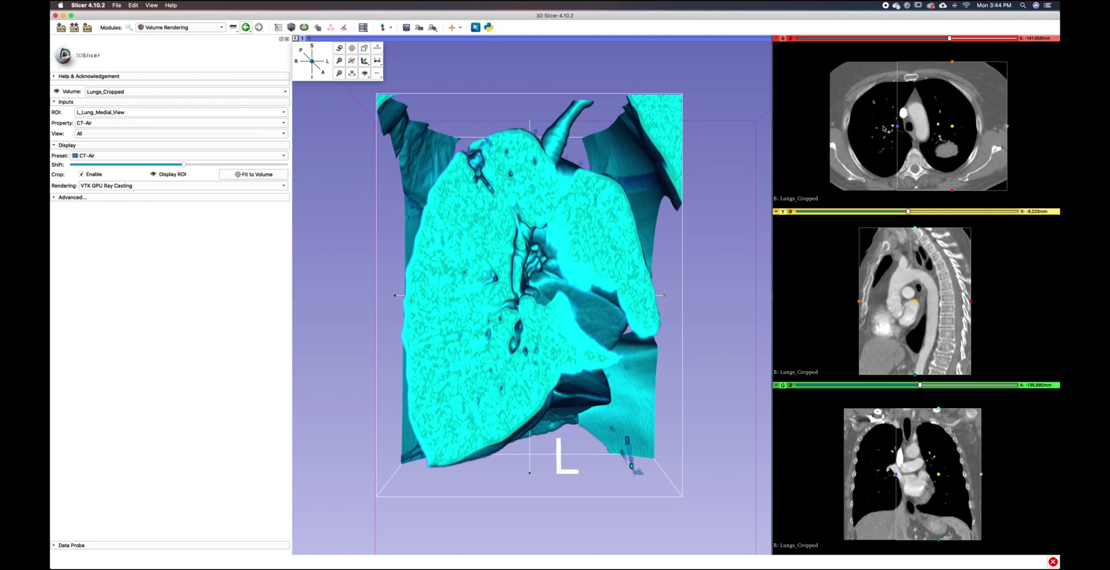
click(898, 127)
drag(902, 128, 918, 128)
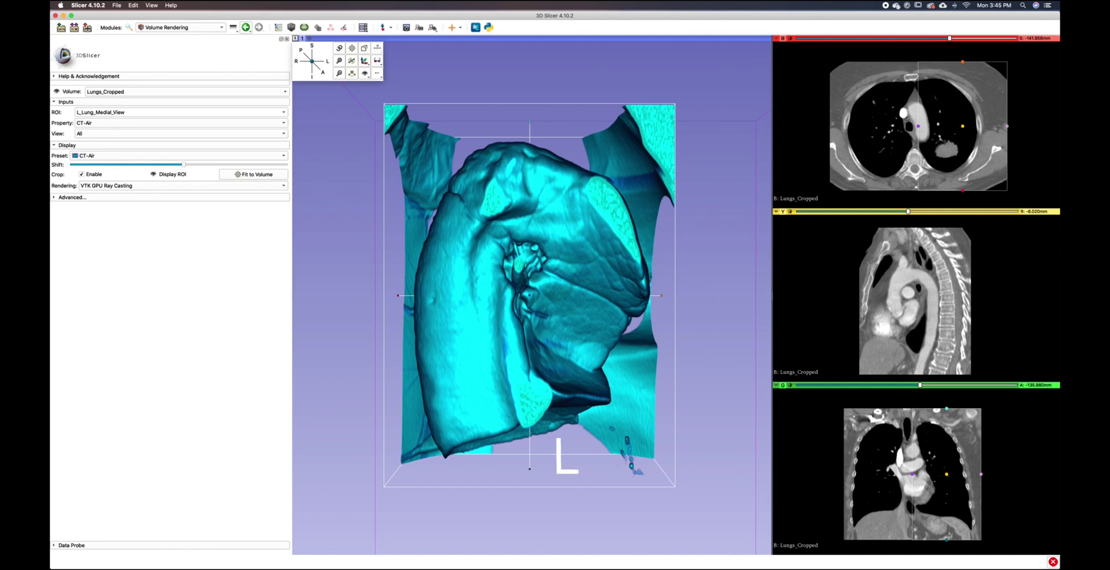
Save the scene and all unsaved data to the Lungs folder on the Desktop
click(86, 27)
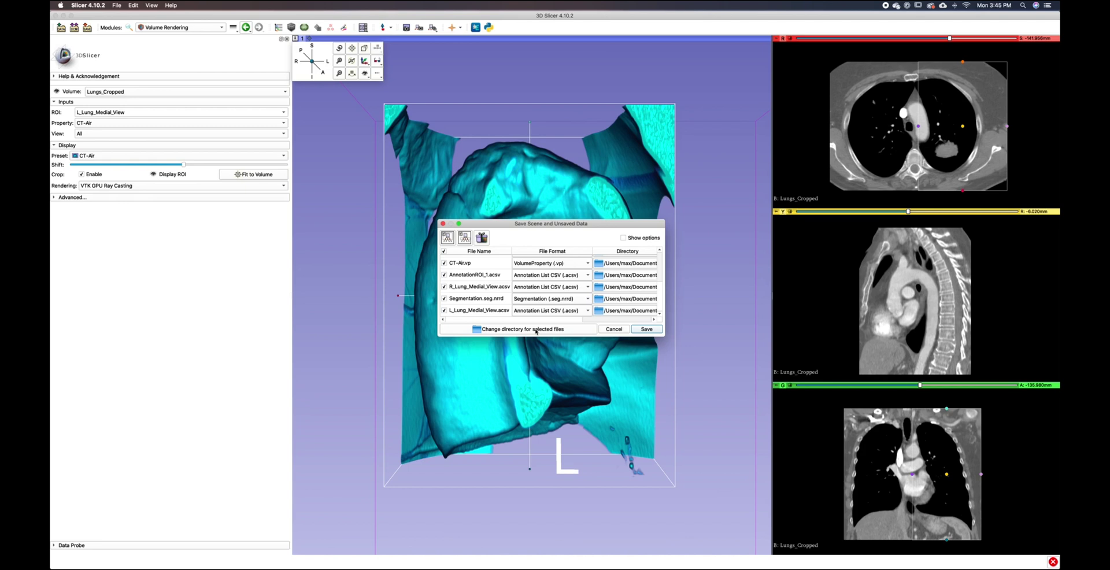
click(536, 329)
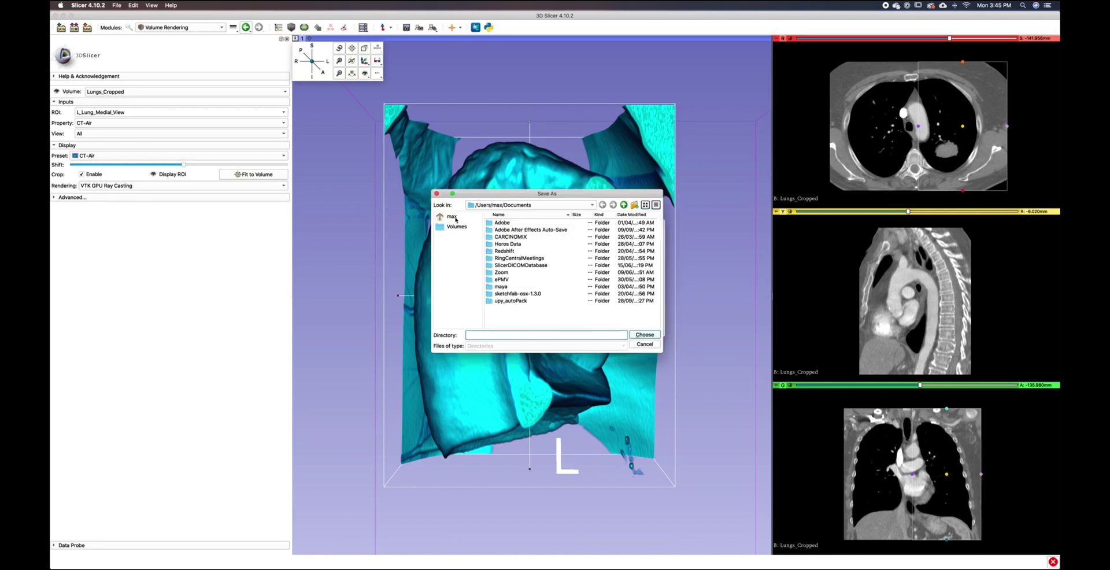
click(456, 219)
double_click(511, 252)
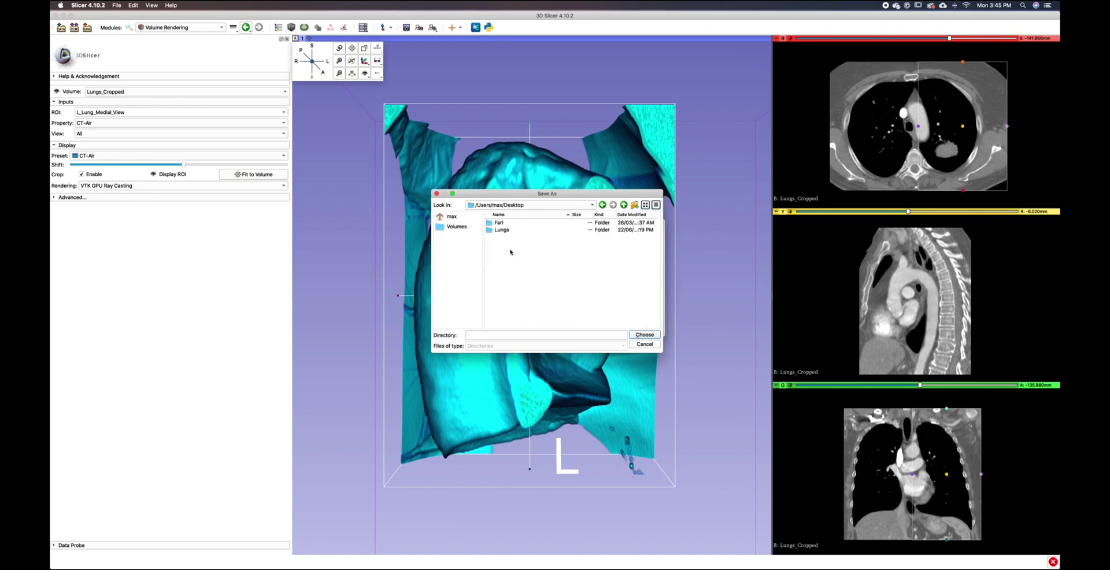
double_click(502, 230)
click(644, 335)
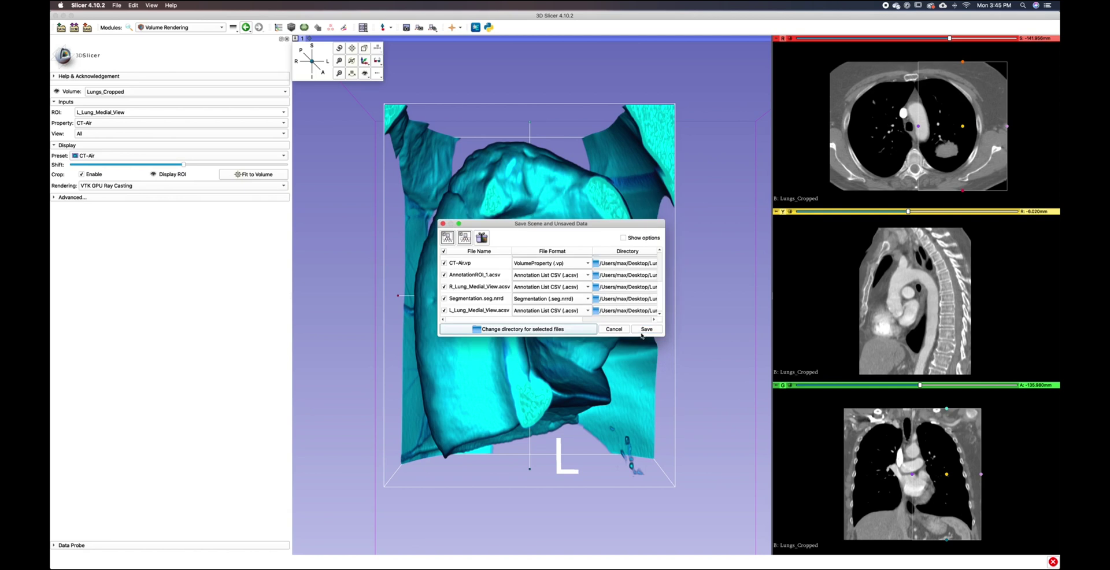
click(644, 330)
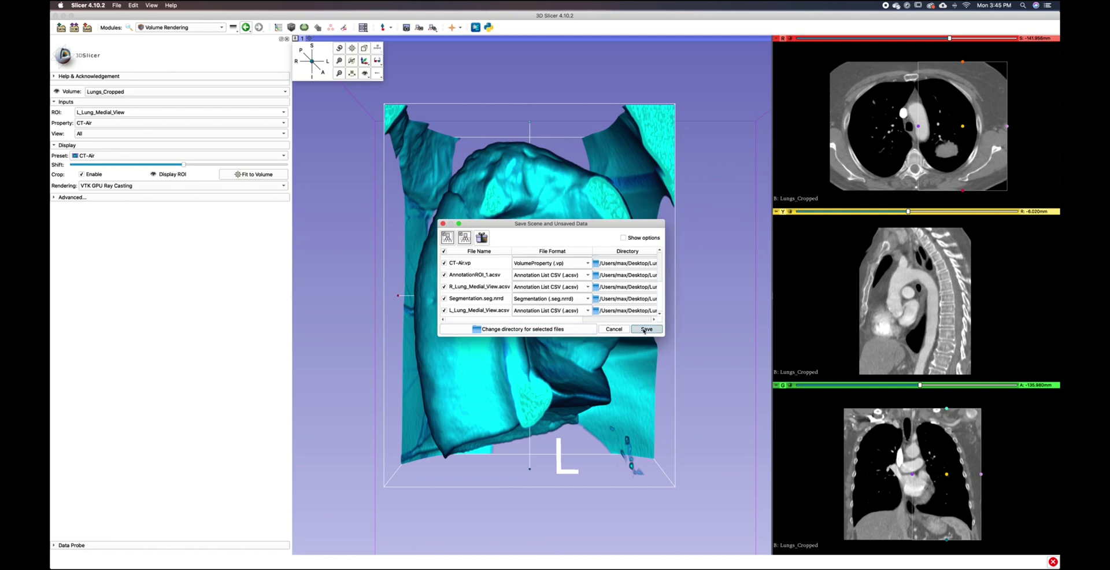